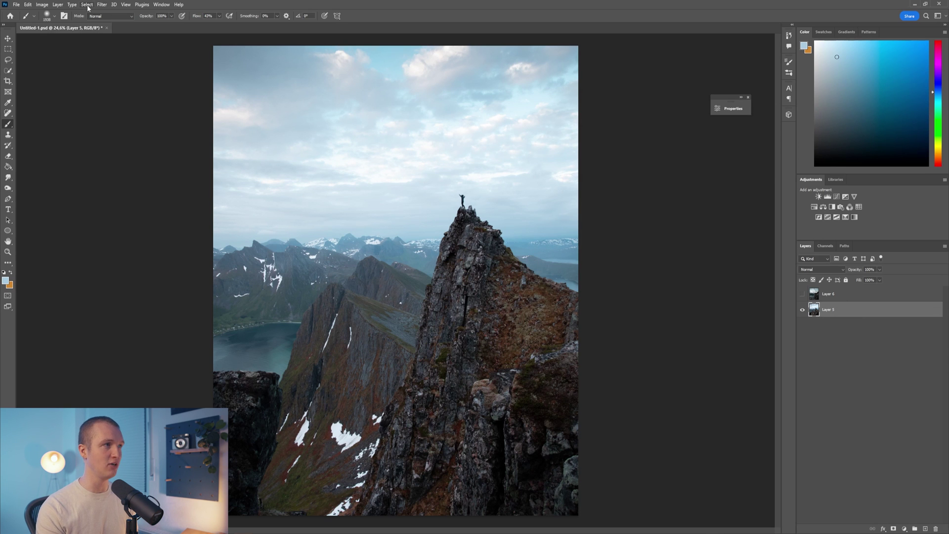
Step: Turn on Depth Blur in Neural Filters to soften the distant mountains
click(102, 4)
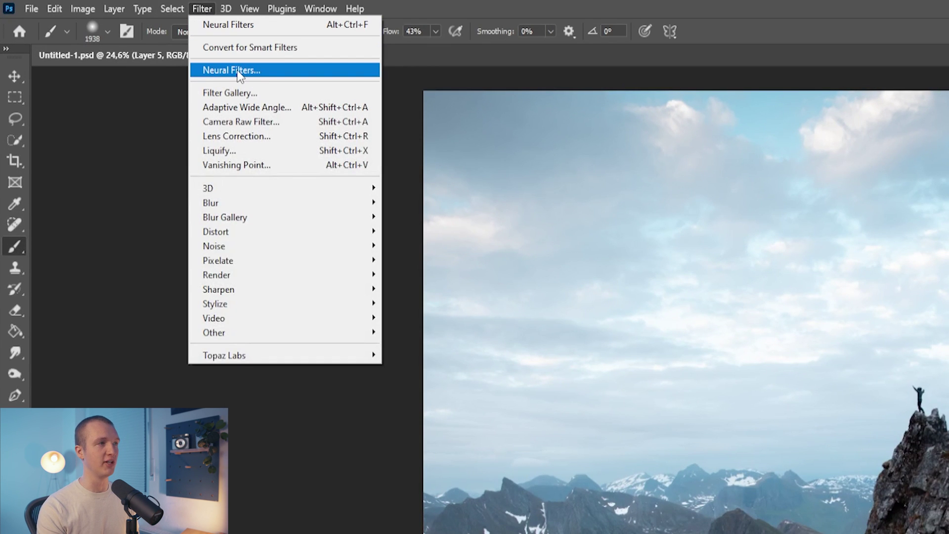
click(239, 70)
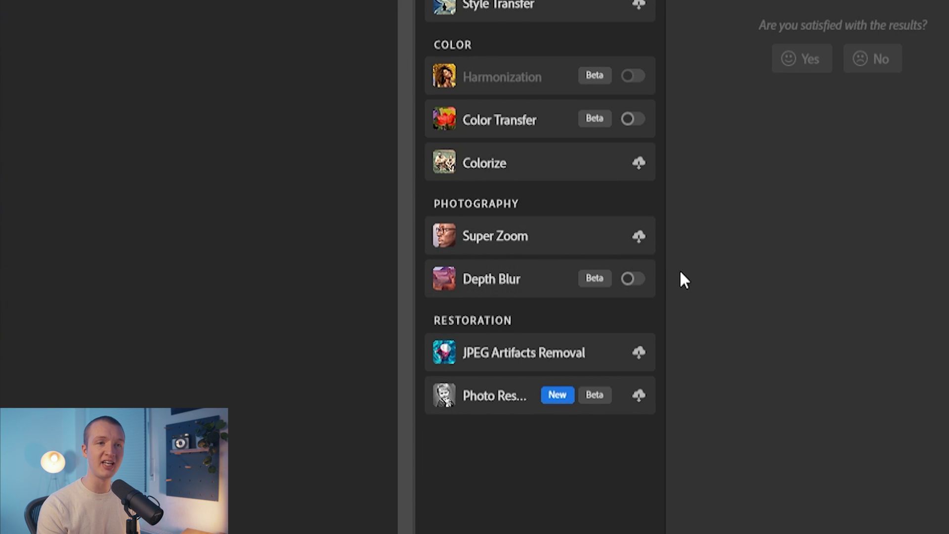
click(633, 280)
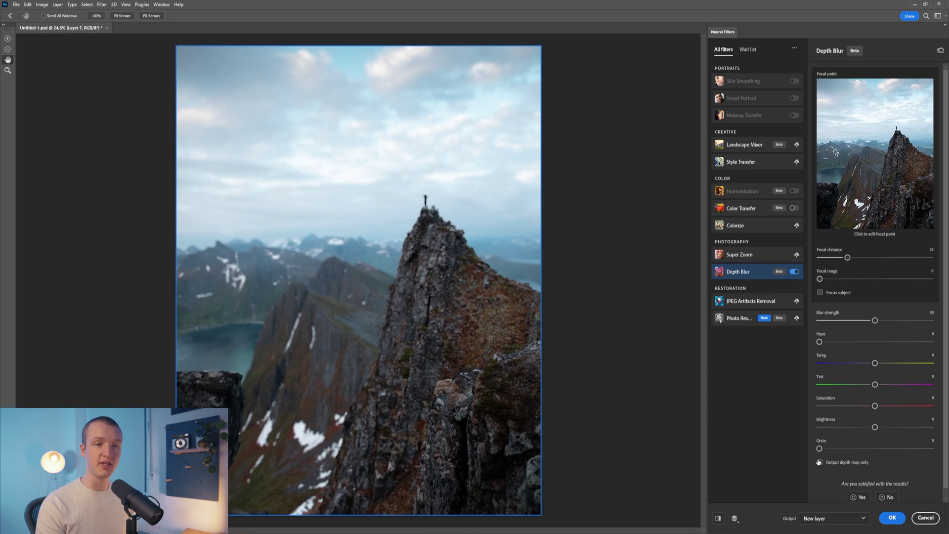
Step: Set Depth Blur to output only the depth map
click(818, 462)
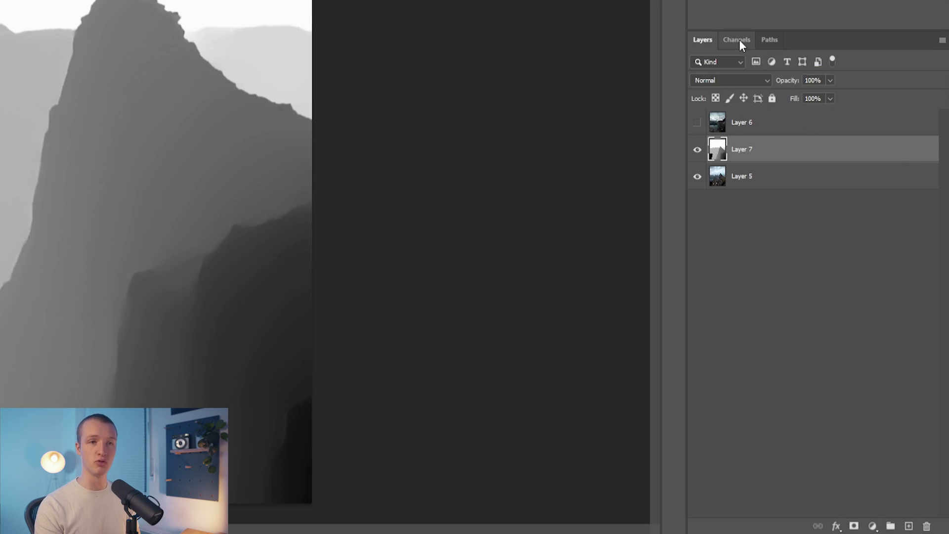
Step: Load the depth map's brightness as a selection from the RGB channel
click(739, 39)
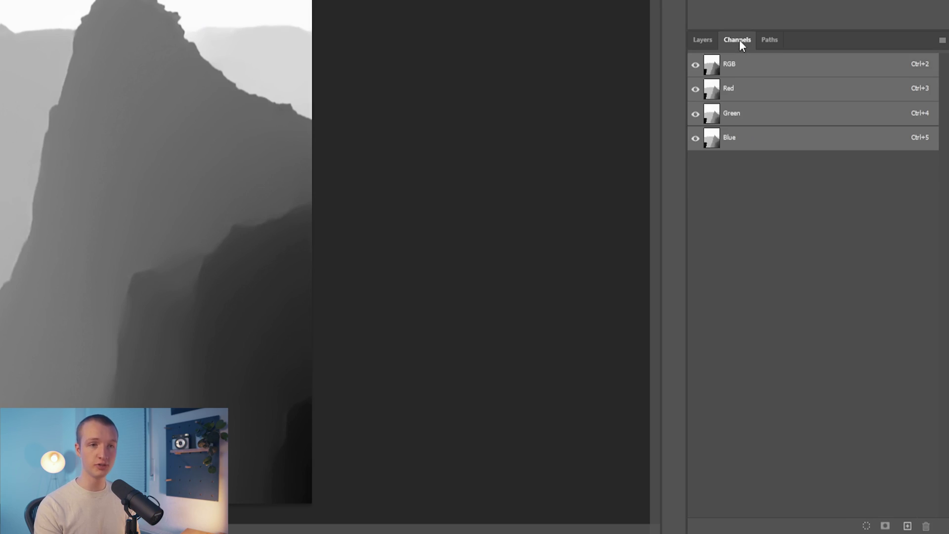
ctrl+click(709, 72)
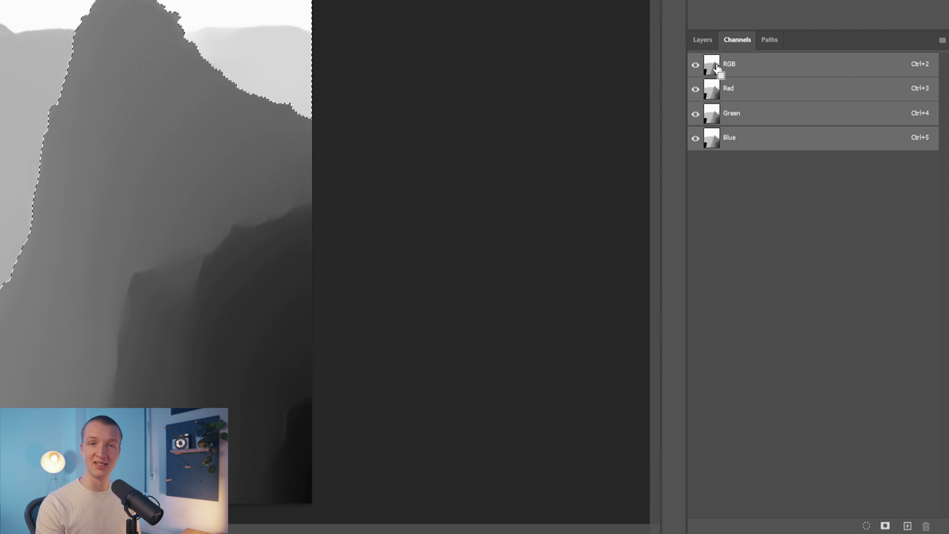
click(703, 39)
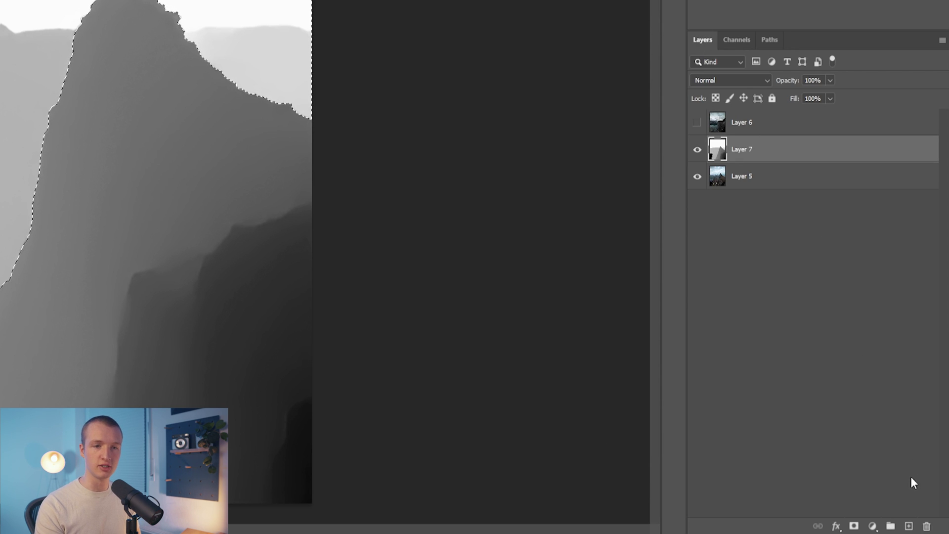
Step: Add a new Layer 8 masked by that selection and hide depth-map Layer 7
click(909, 525)
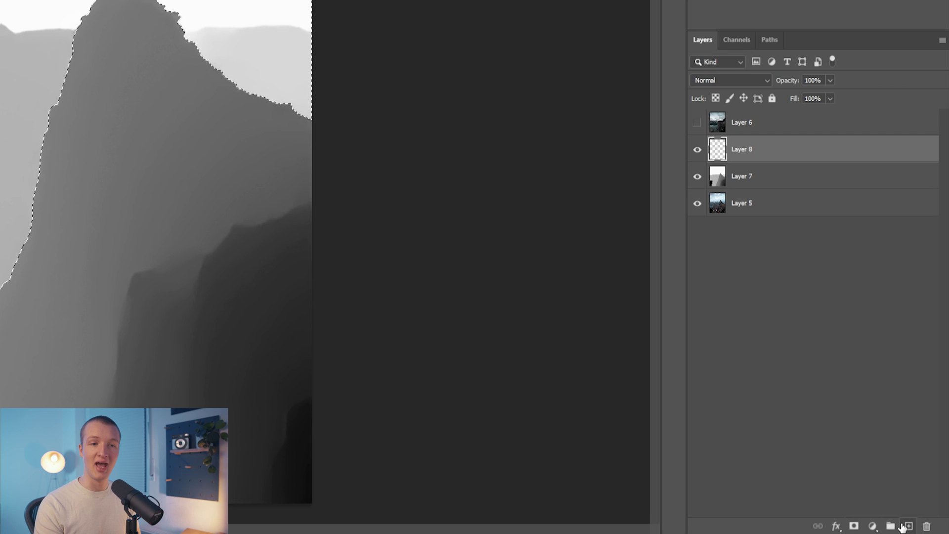
click(854, 527)
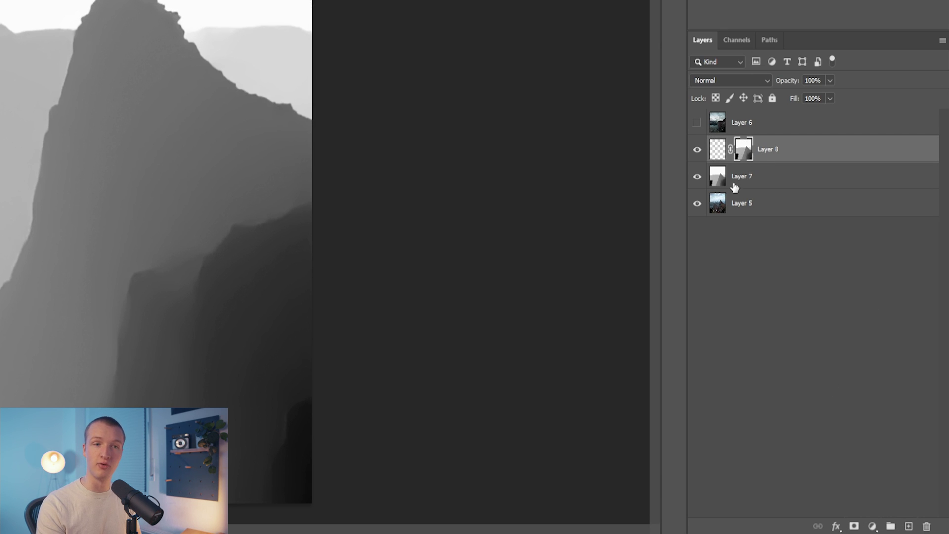
click(697, 177)
Step: Paint soft fog on Layer 8's pixels at 30% flow over the distant mountains and fjord
click(716, 150)
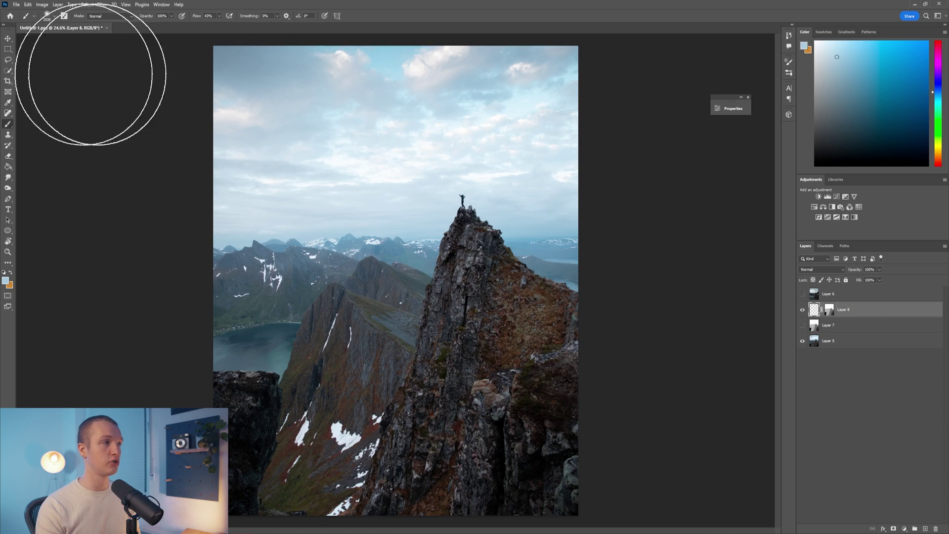
click(48, 14)
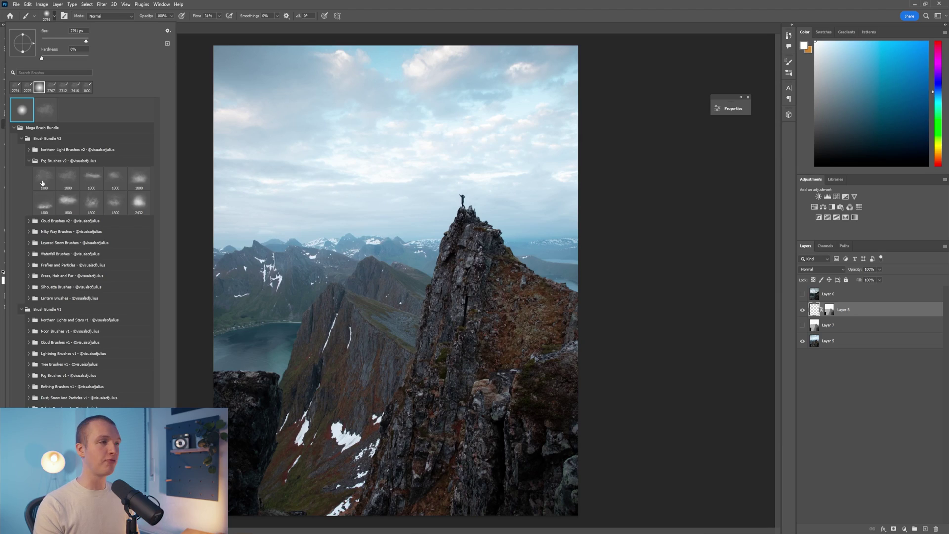
click(43, 183)
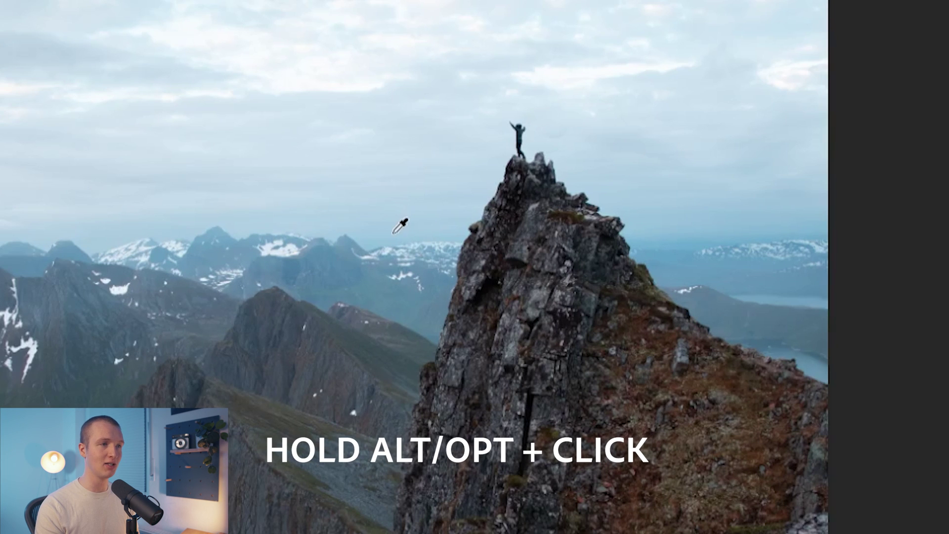
click(528, 39)
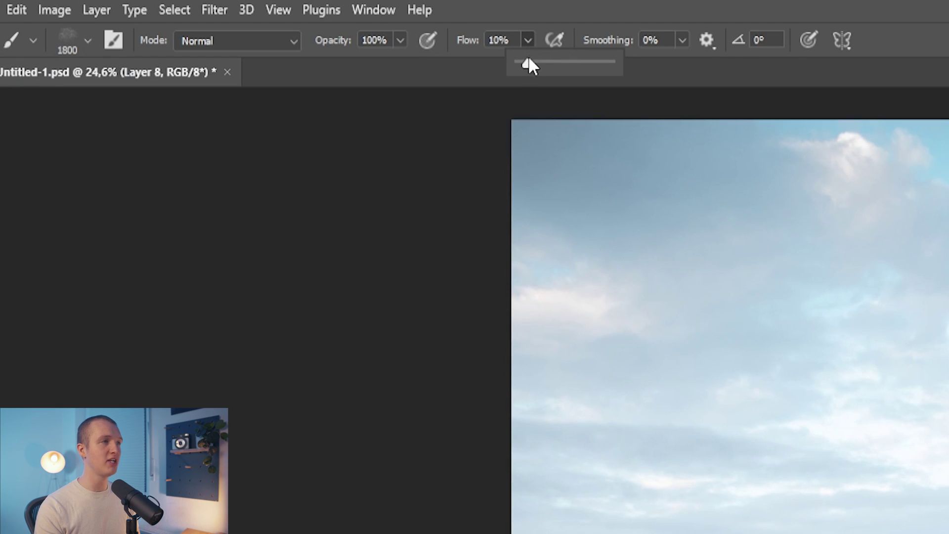
drag(531, 62, 546, 63)
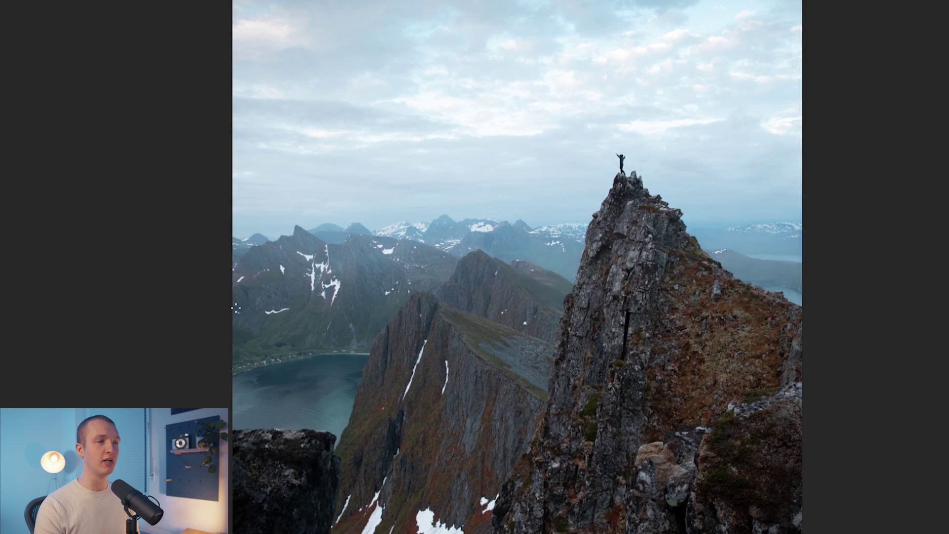
mouse_move(301, 343)
mouse_down()
mouse_move(287, 380)
mouse_move(514, 375)
mouse_move(396, 434)
mouse_move(470, 469)
mouse_move(356, 495)
mouse_move(588, 504)
mouse_move(455, 519)
mouse_up()
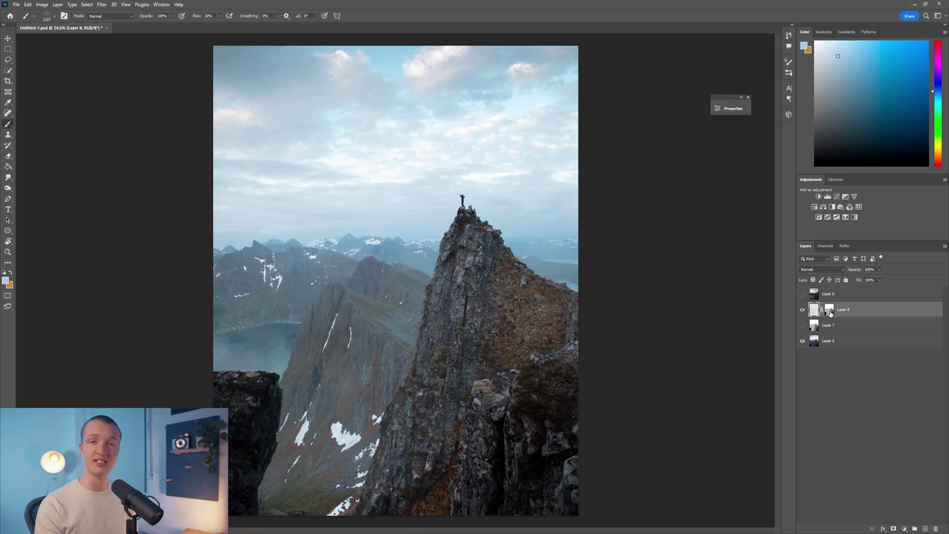
alt+click(830, 312)
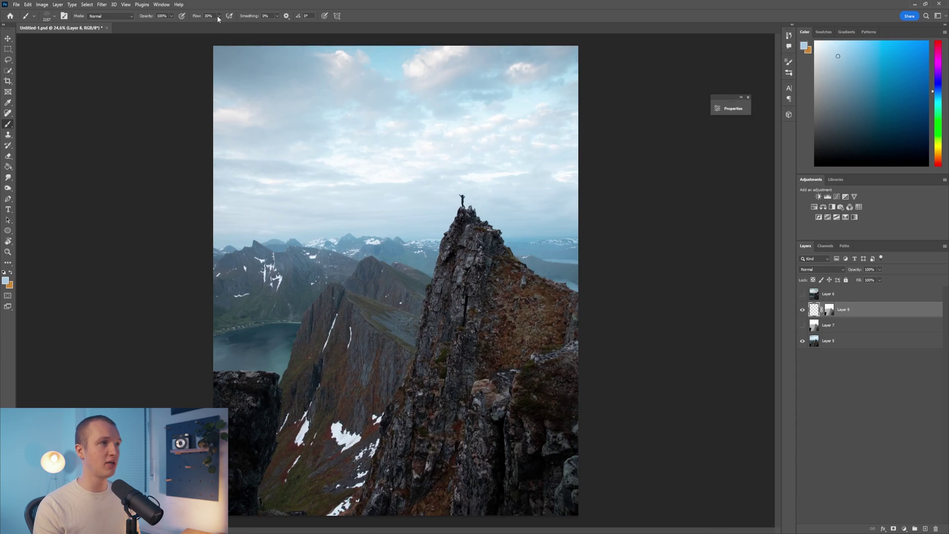
Step: At 17% flow, brush scene-sampled fog over the lower-left slope and valley, then add Layer 9
click(217, 16)
drag(219, 24, 215, 28)
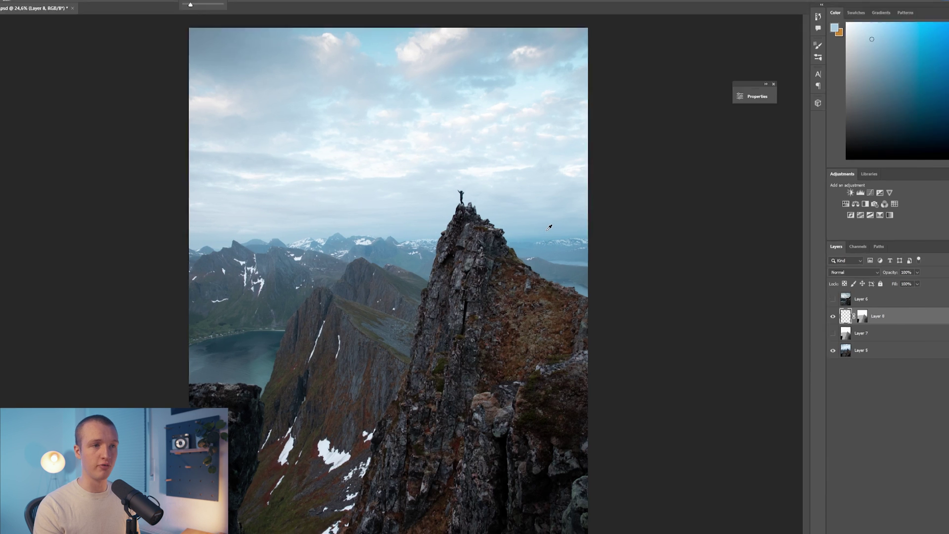
alt+click(543, 226)
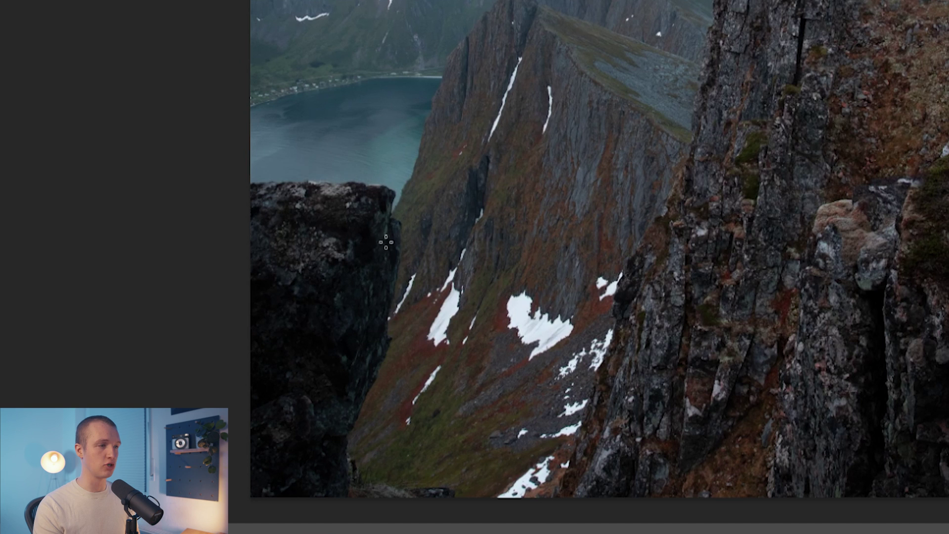
mouse_move(386, 243)
mouse_down()
mouse_move(395, 341)
mouse_move(381, 464)
mouse_move(571, 330)
mouse_up()
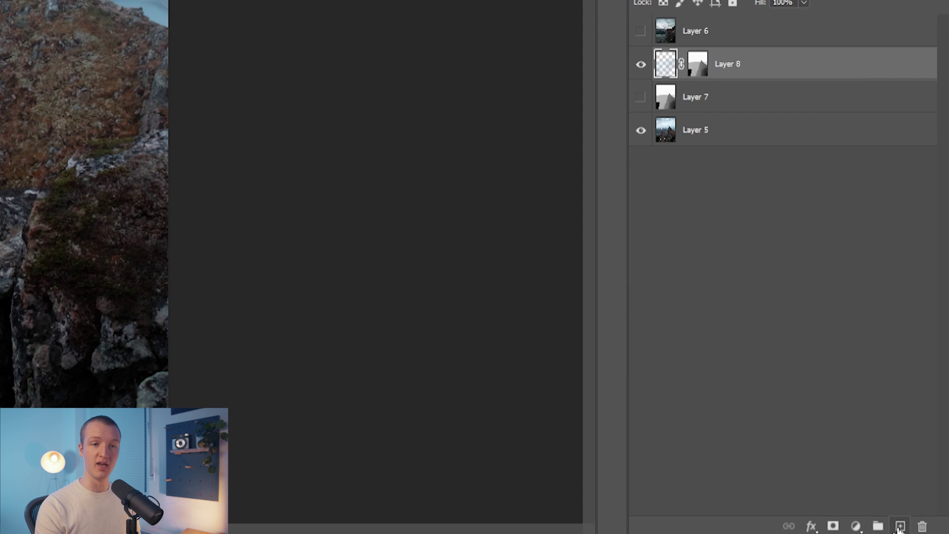
click(899, 526)
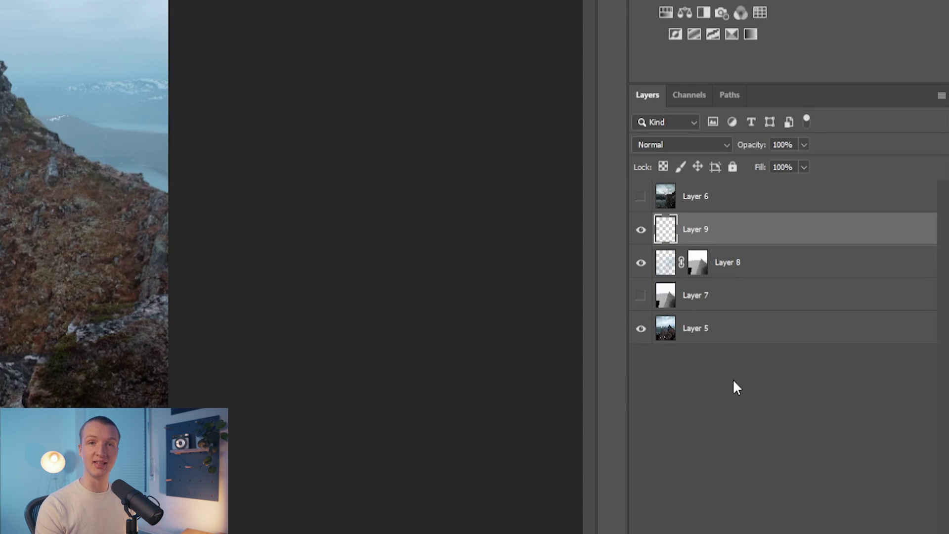
Step: Copy Layer 8's depth mask onto Layer 9 and set Layer 9 to Overlay
drag(699, 276, 699, 229)
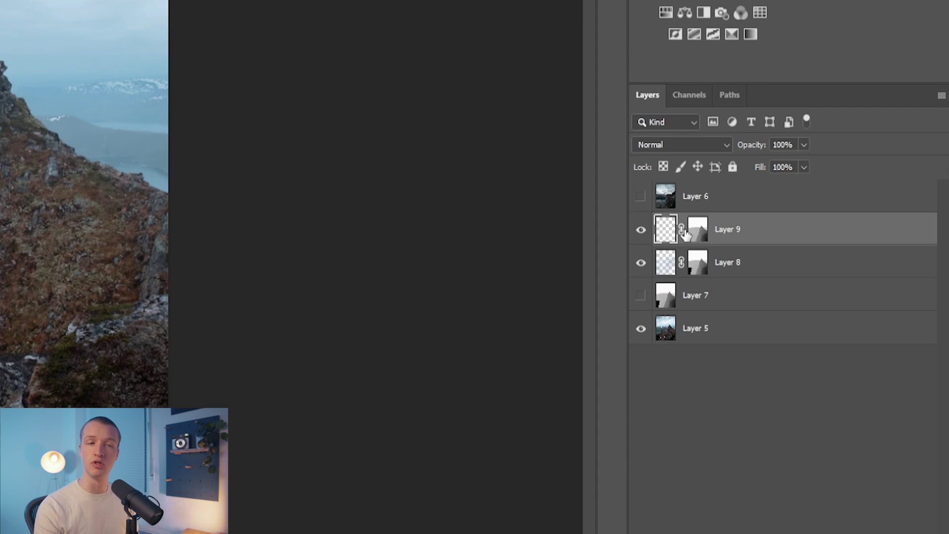
click(680, 144)
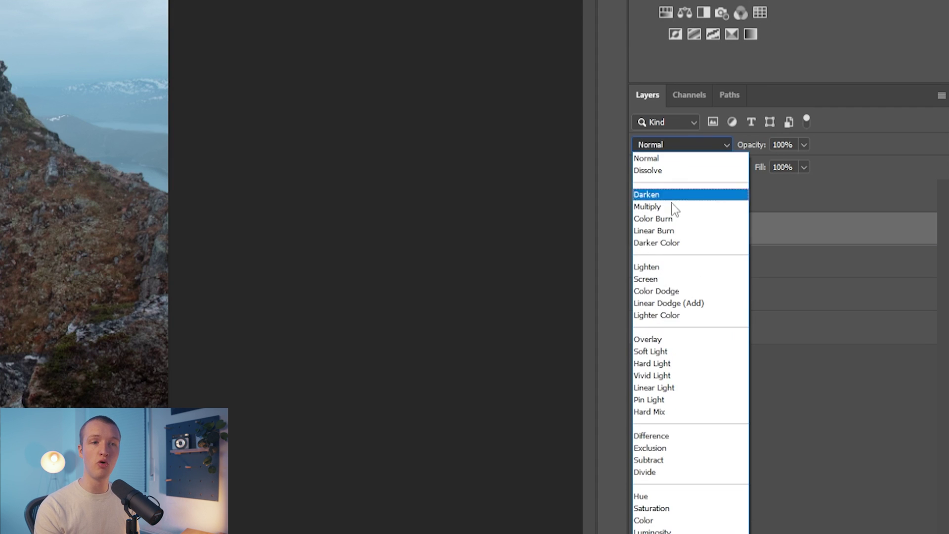
click(657, 338)
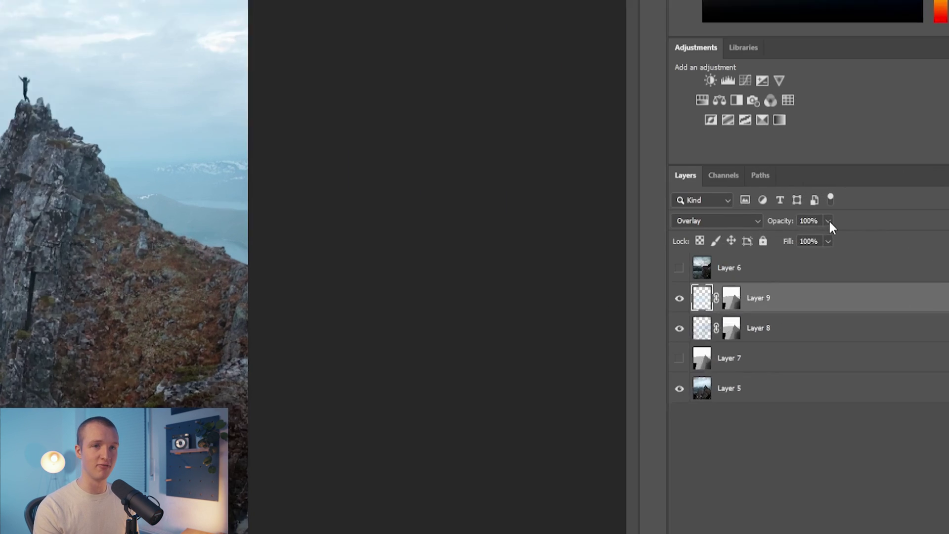
Step: Lower fog Layer 9 to about 68% opacity and toggle both fog layers to compare
click(879, 269)
mouse_move(799, 226)
mouse_down()
mouse_move(813, 231)
mouse_move(790, 226)
mouse_up()
click(766, 323)
click(646, 295)
click(647, 329)
click(803, 325)
click(803, 309)
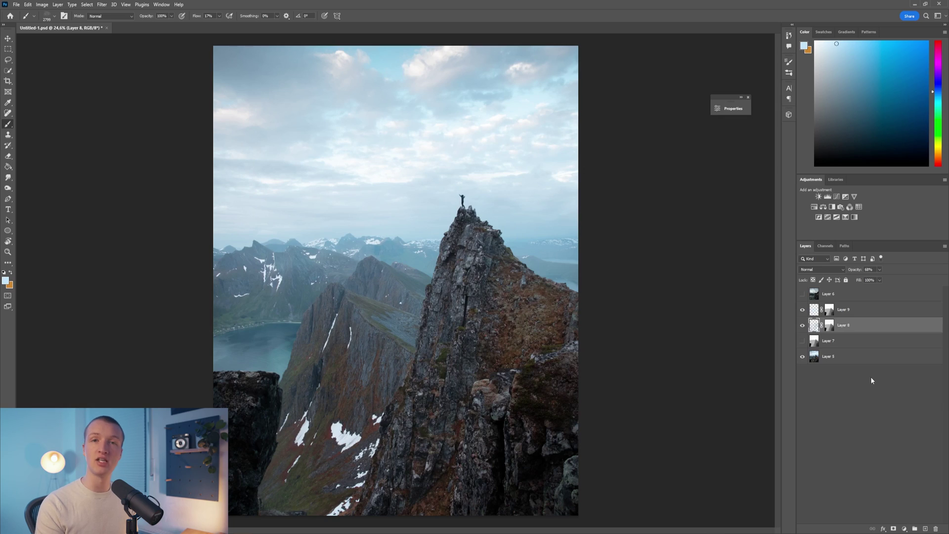
Step: Add a Color Lookup 1 adjustment layer above fog Layer 9 using Candlelight.CUBE
click(855, 310)
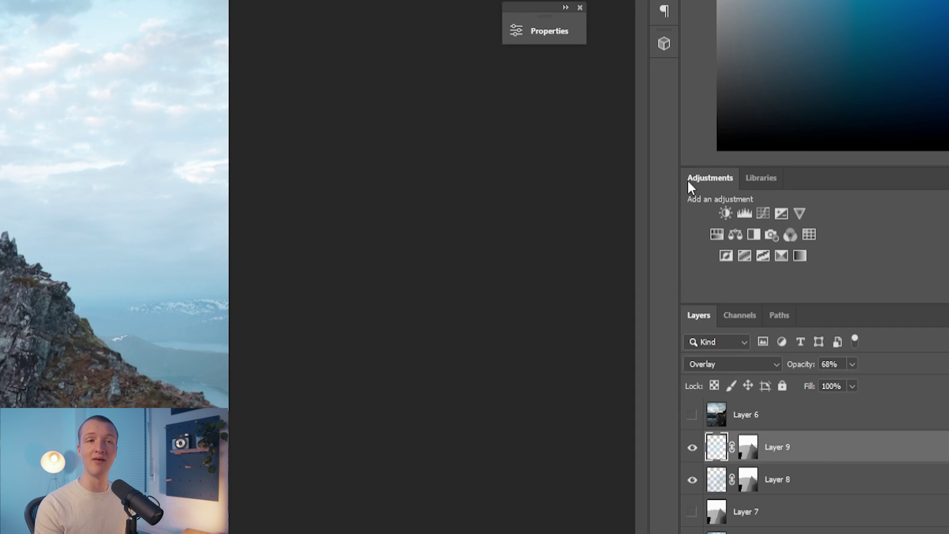
click(334, 8)
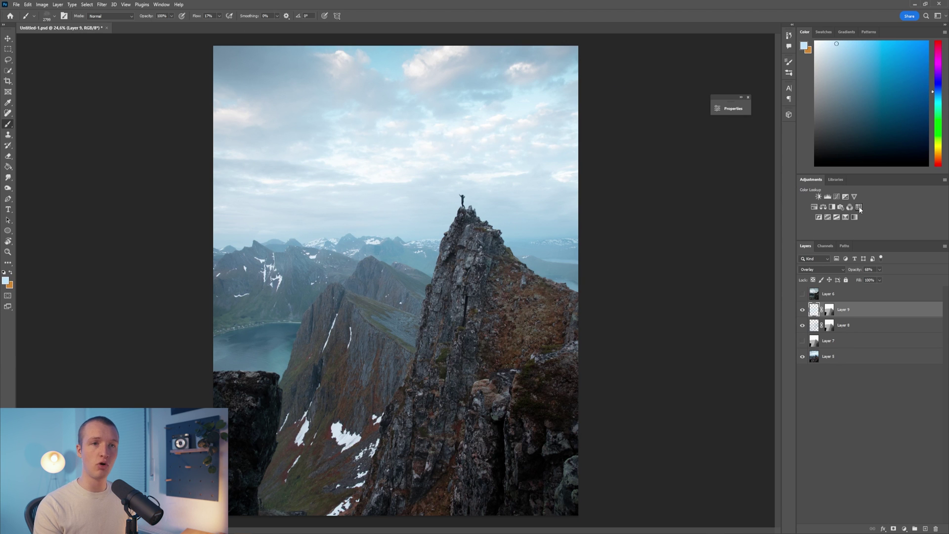
click(858, 208)
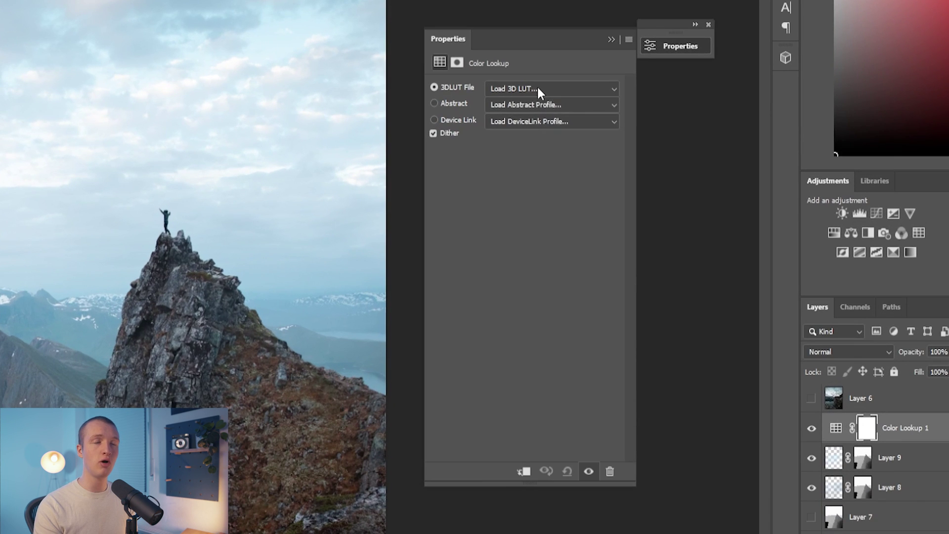
click(657, 130)
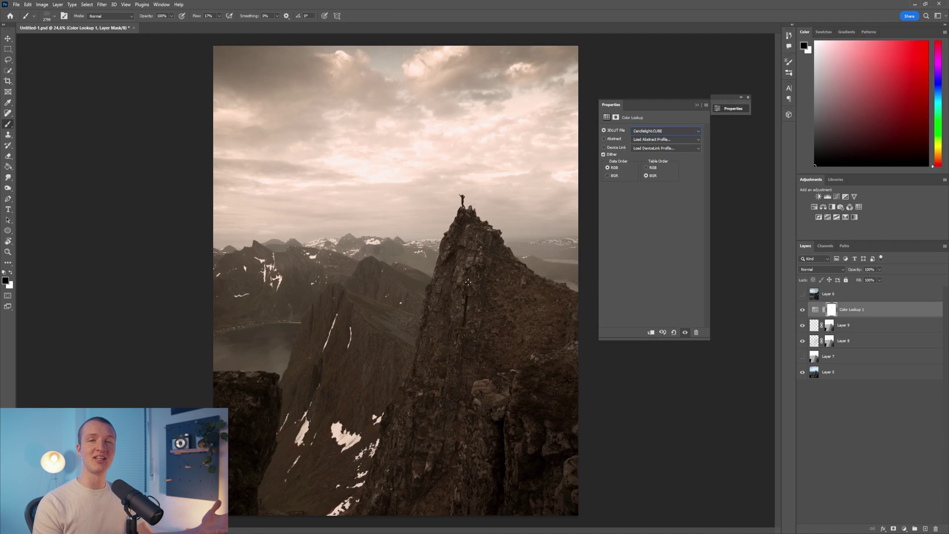
click(828, 270)
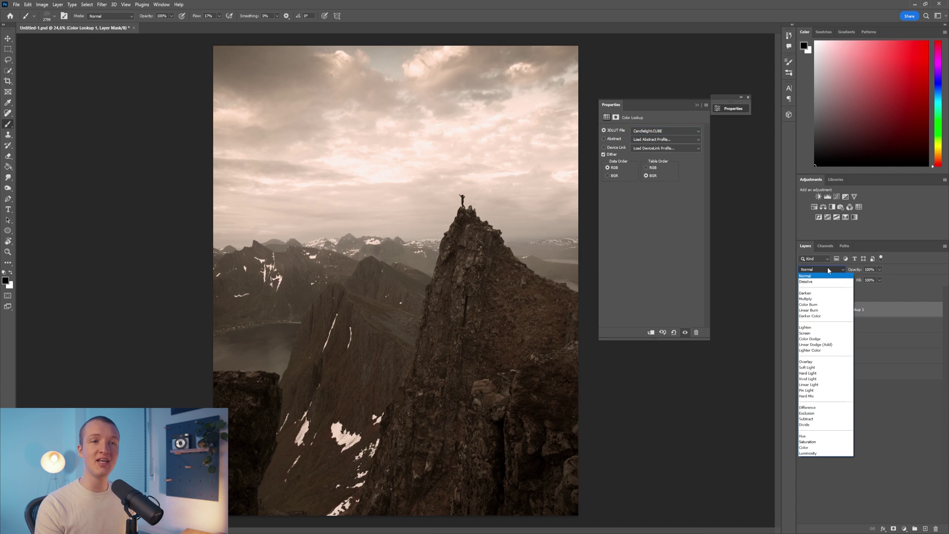
click(828, 270)
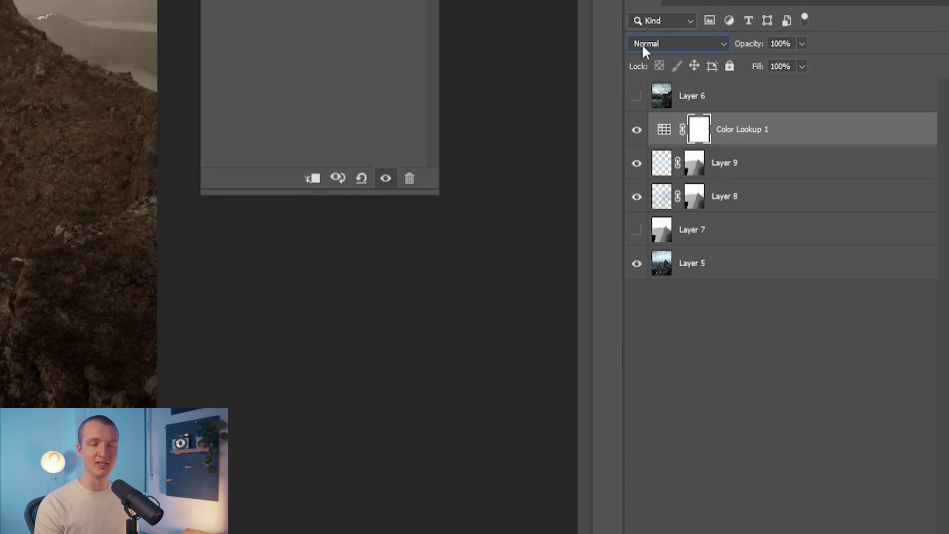
click(821, 270)
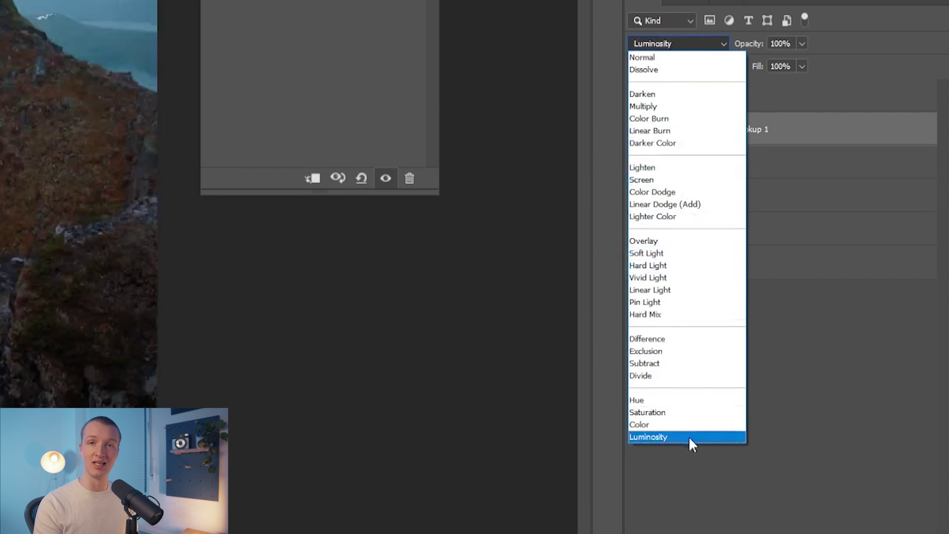
Step: Set Color Lookup 1 to Luminosity blend mode and target its layer mask
click(689, 436)
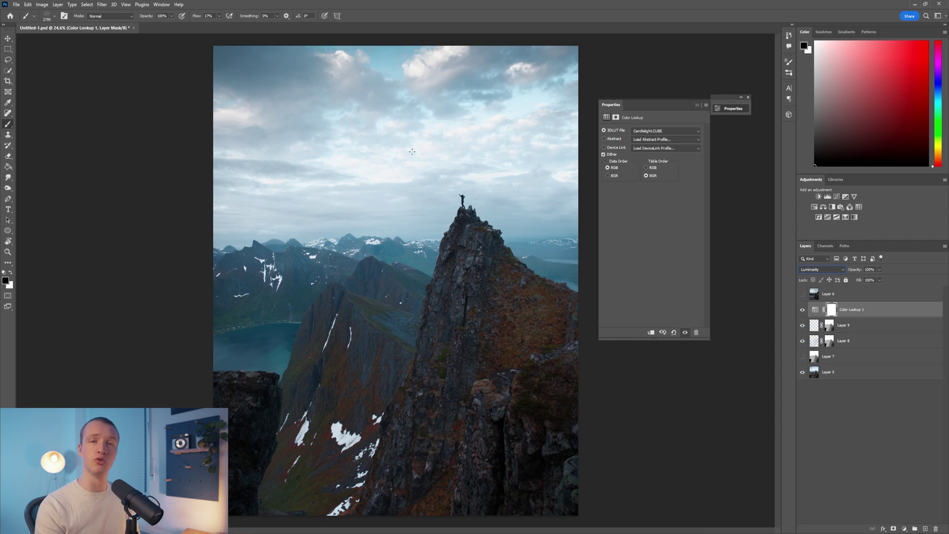
click(832, 311)
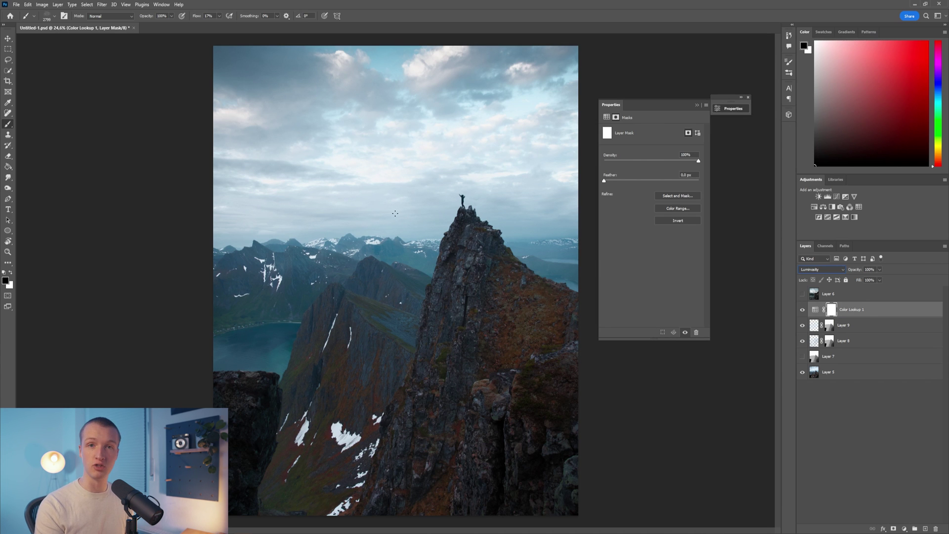
Step: Paint the Color Lookup 1 mask over the mountains with a soft brush at 39% flow
click(54, 17)
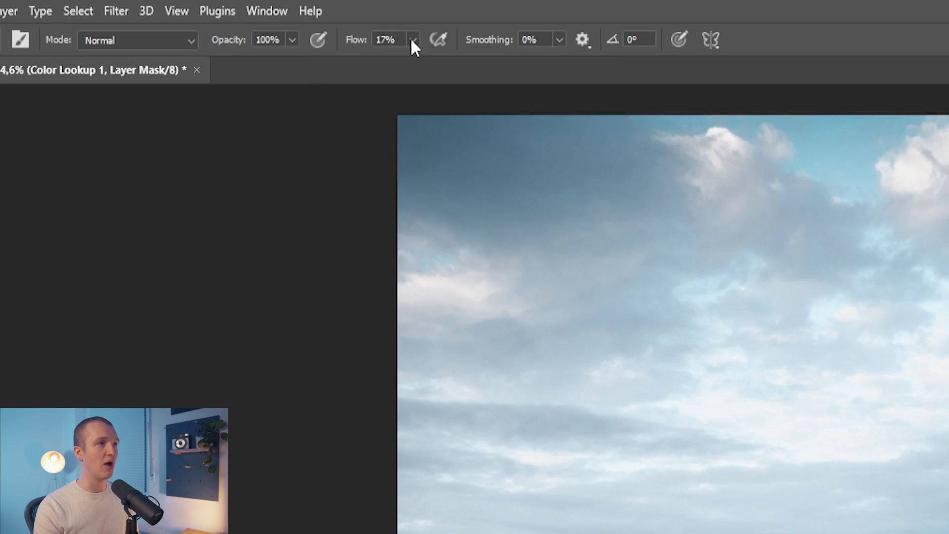
click(430, 26)
drag(425, 63, 432, 63)
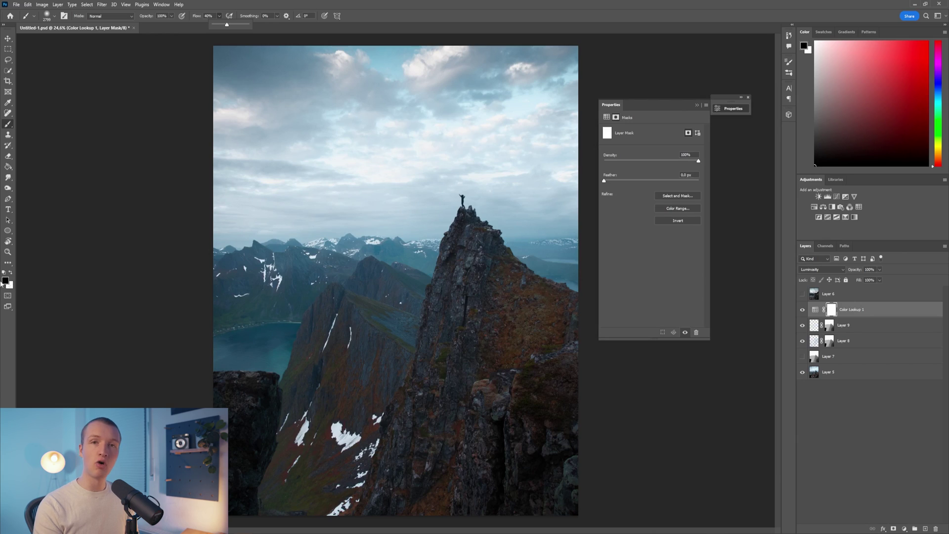
mouse_move(371, 237)
mouse_down()
mouse_move(371, 290)
mouse_move(328, 339)
mouse_move(277, 341)
mouse_up()
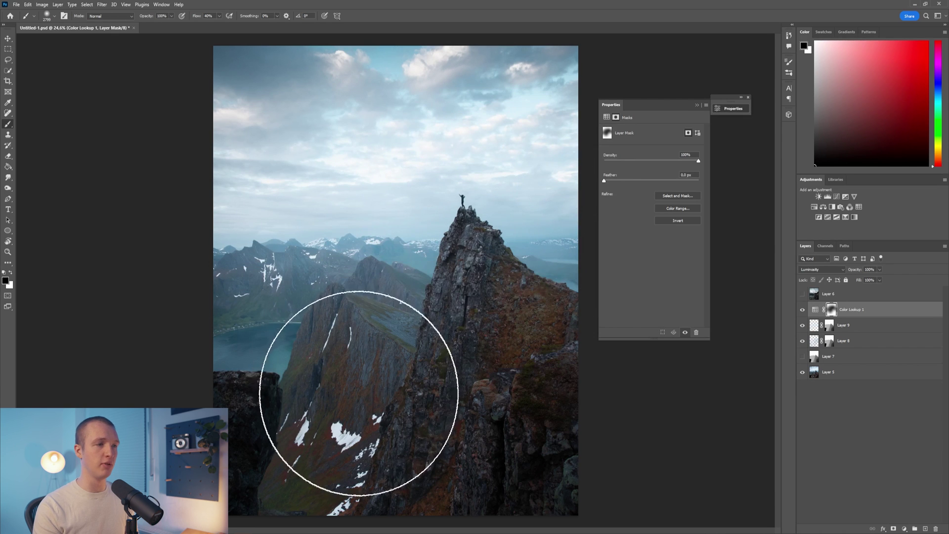
Step: Swap colours, resize the brush to about 1296 px at 18% flow, and compare before/after
key(x)
alt+right_click(466, 275)
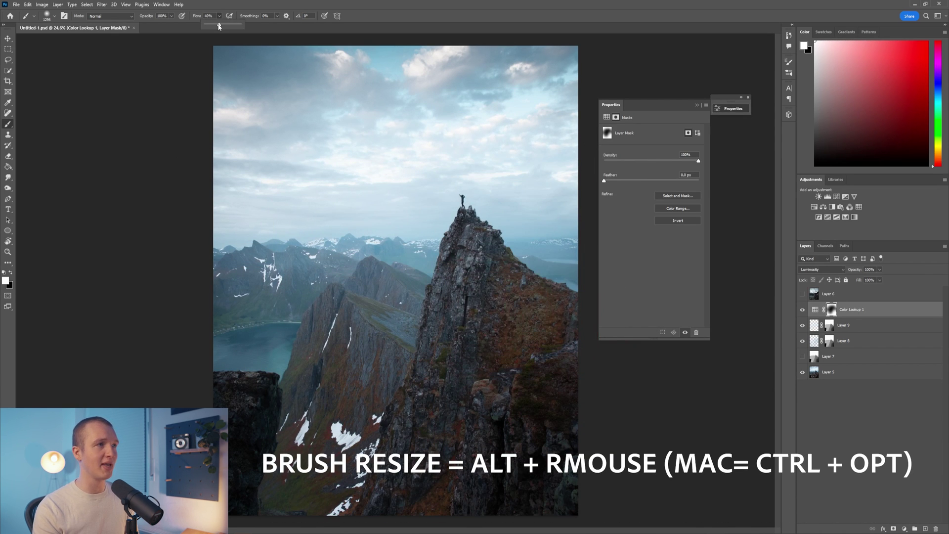
drag(219, 26, 210, 26)
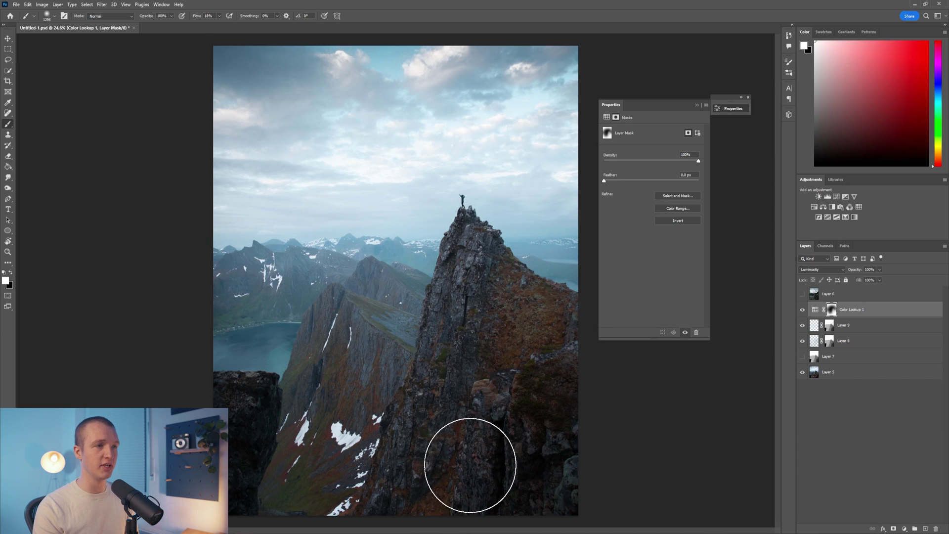
drag(803, 339, 803, 345)
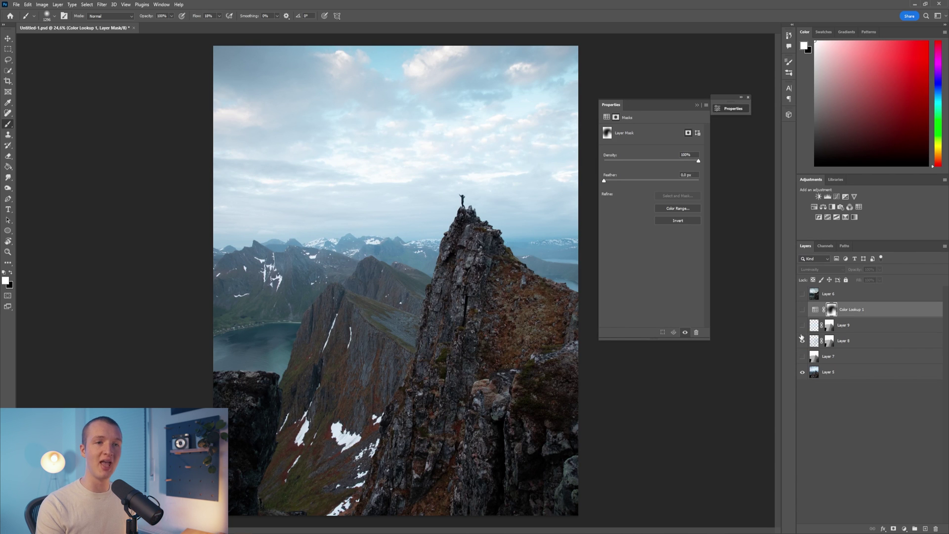
click(802, 310)
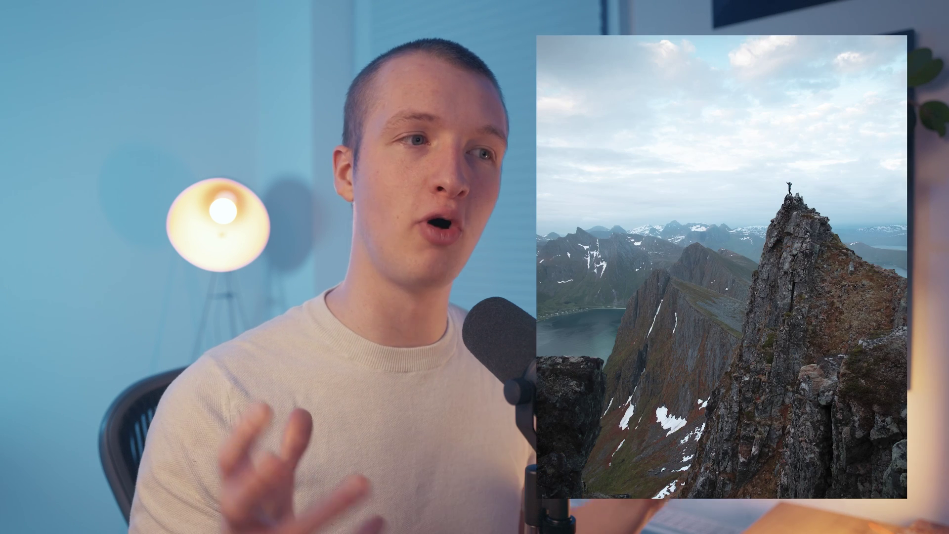